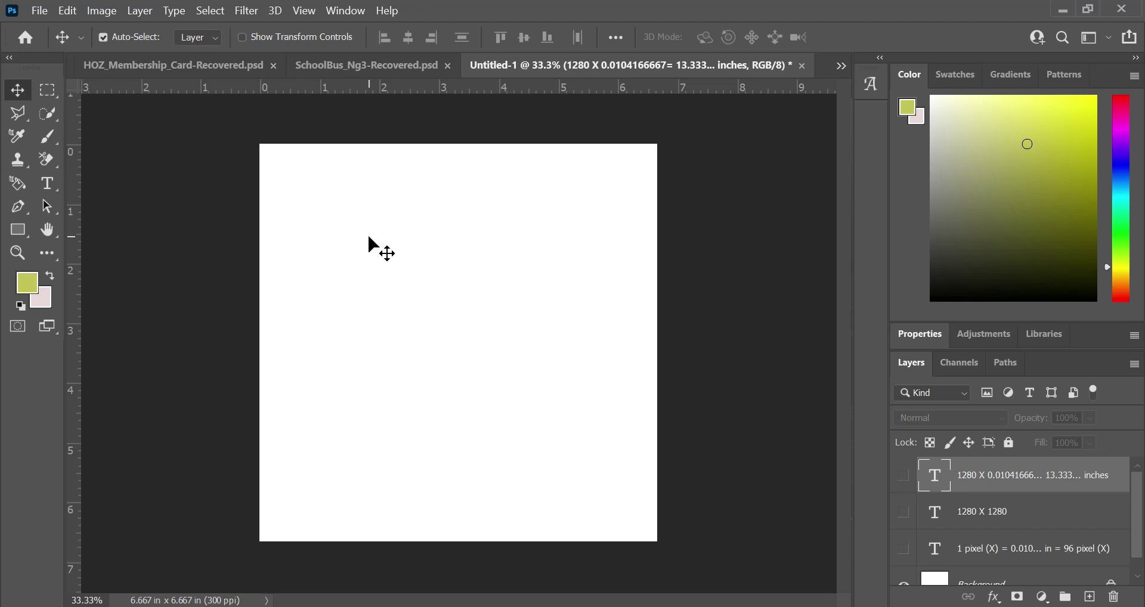
- Show the text layer with the pixel-to-inch conversion
left_click(905, 549)
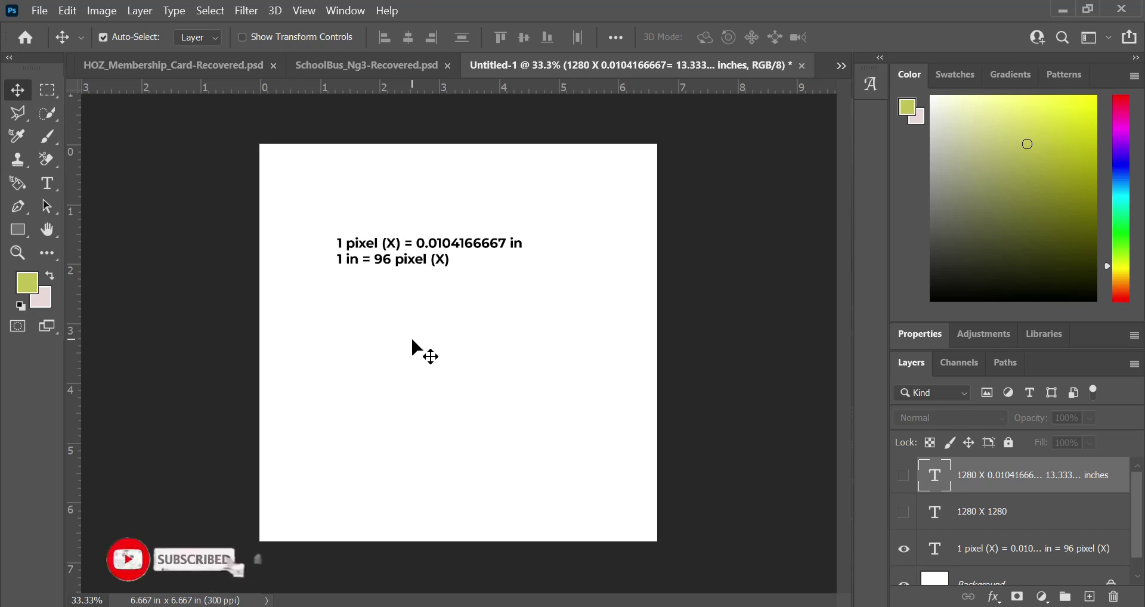
- Create a new document 3 inches wide and 4 inches high
key("ctrl+n")
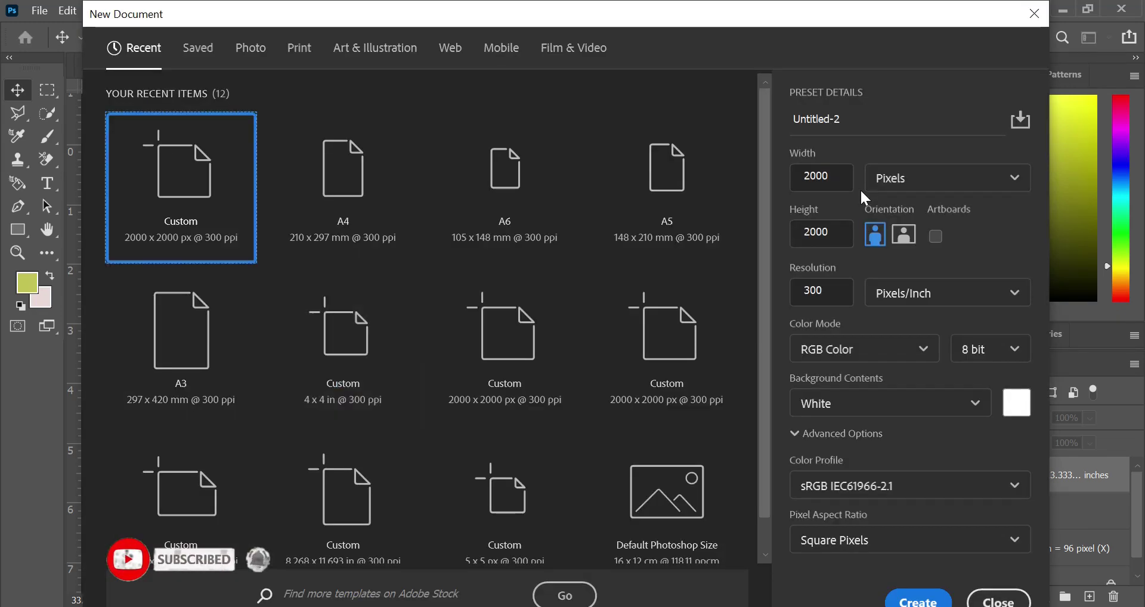
left_click(909, 179)
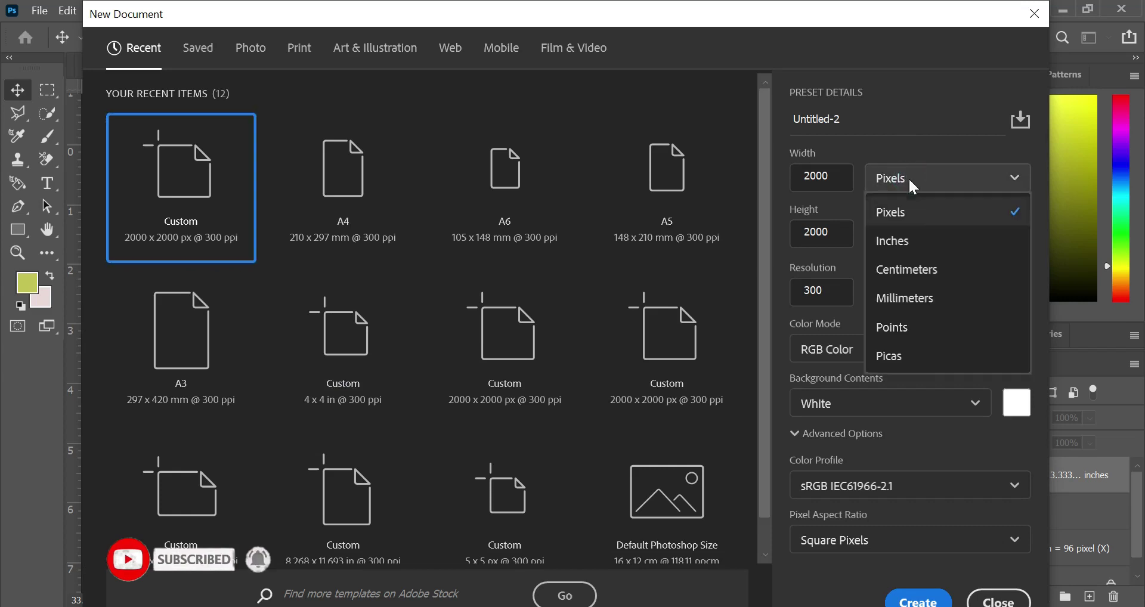
left_click(913, 242)
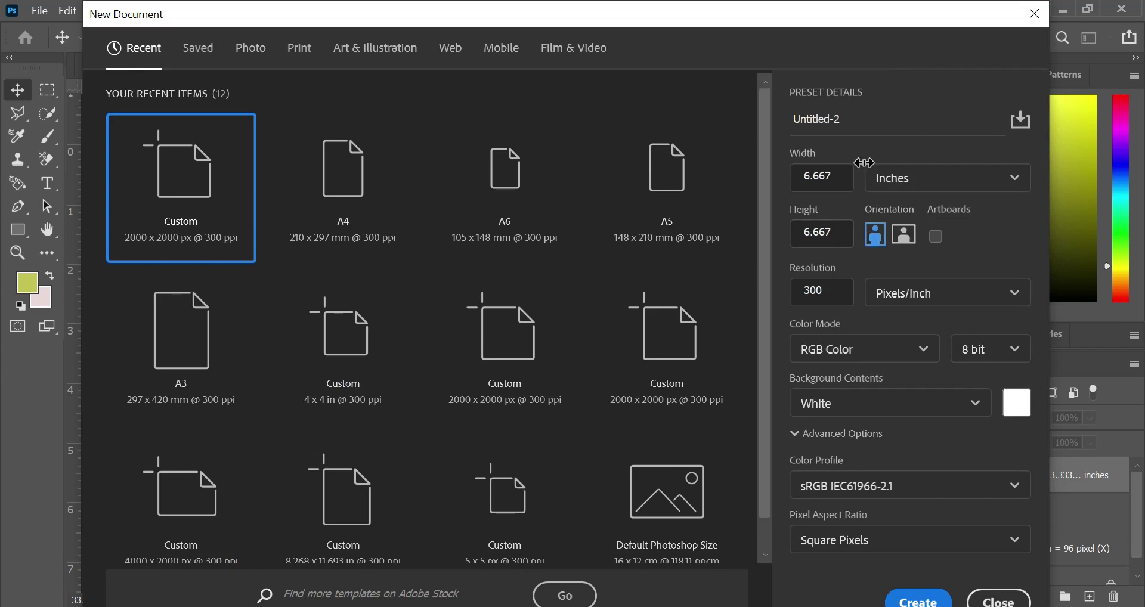
left_click(835, 182)
type("3")
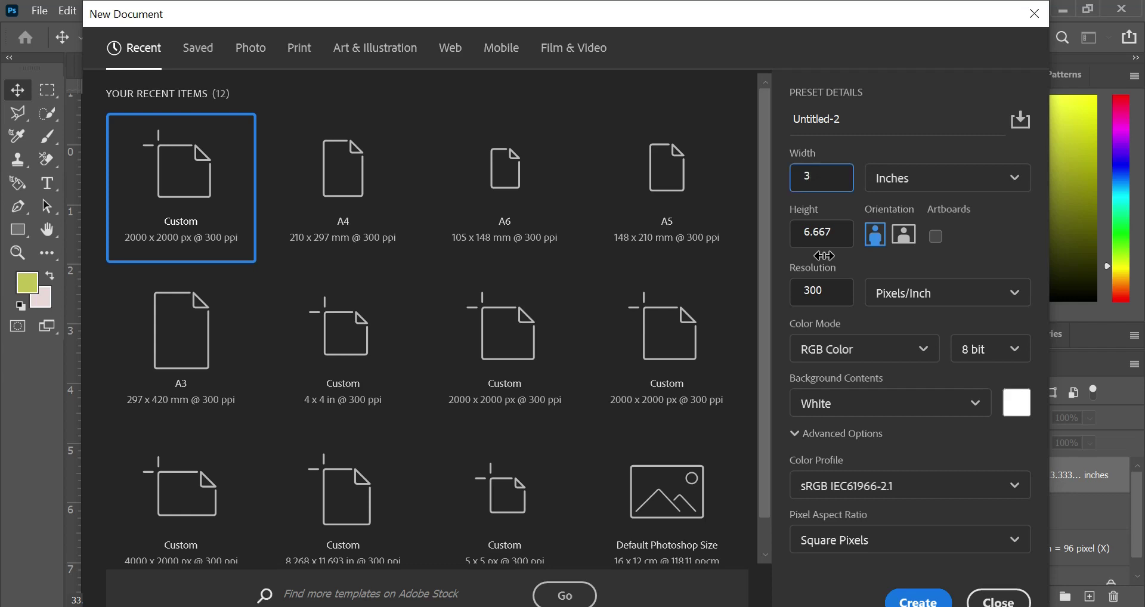
key("Tab")
key("Tab")
type("4")
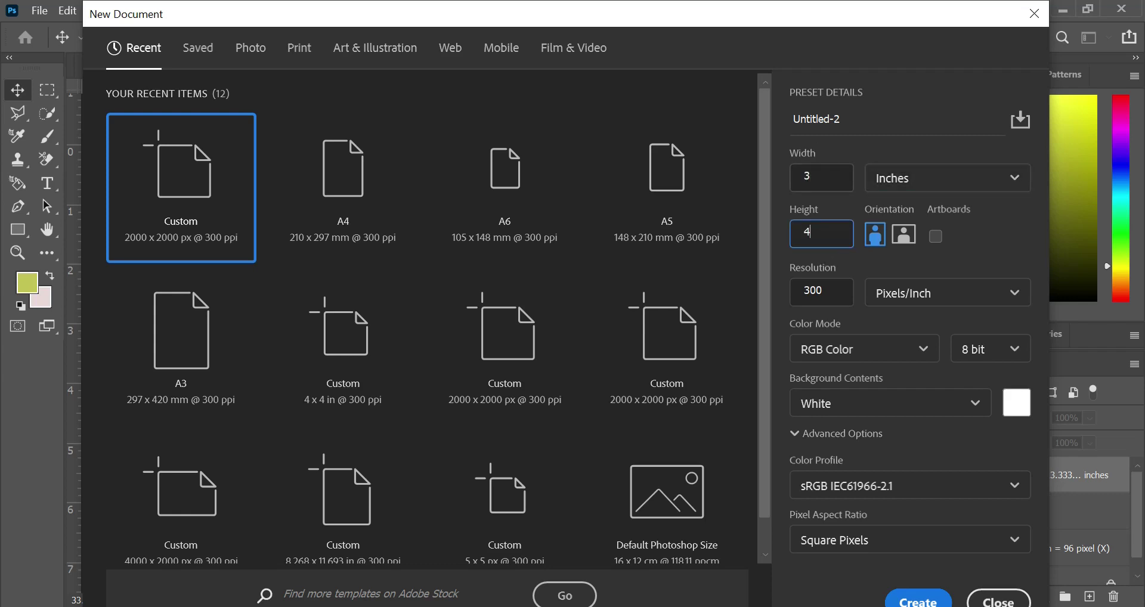
left_click(923, 178)
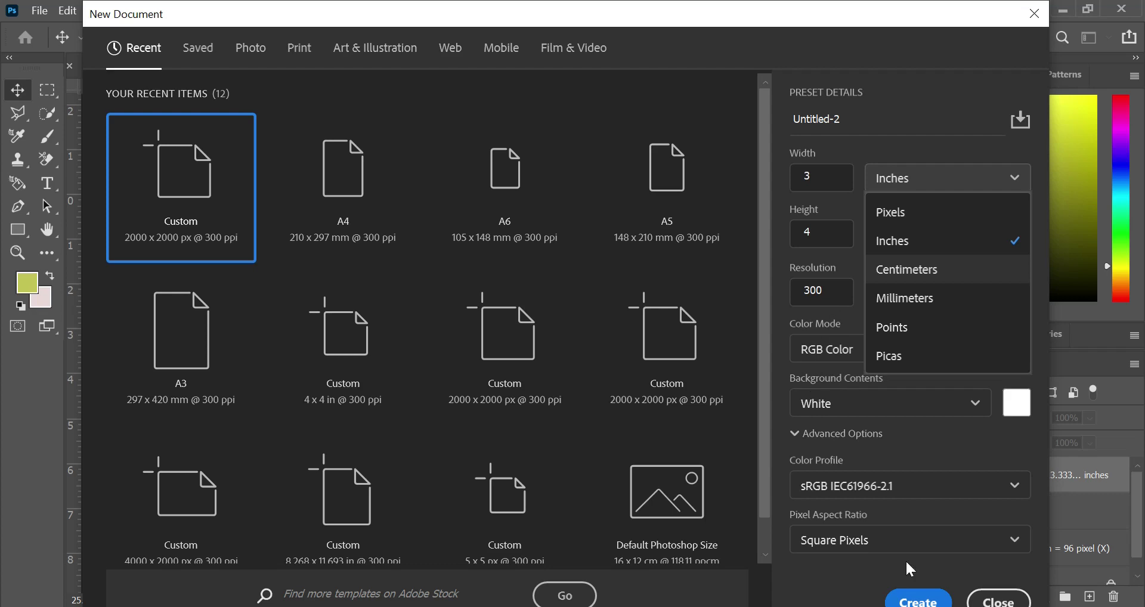
left_click(924, 600)
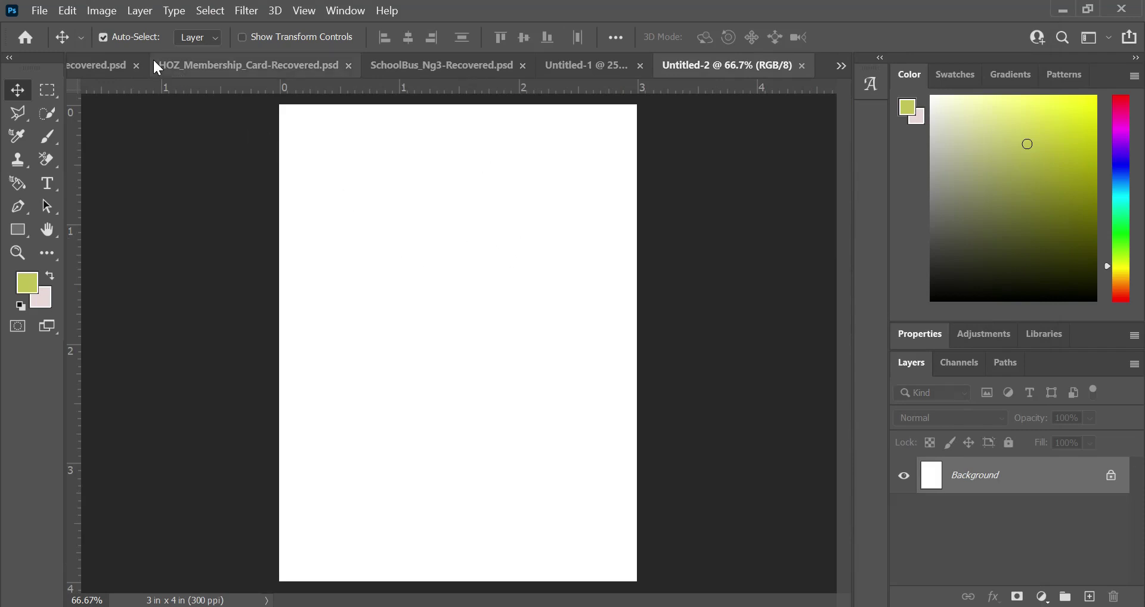
- Set the new document's image resolution to 800 pixels/inch
left_click(94, 9)
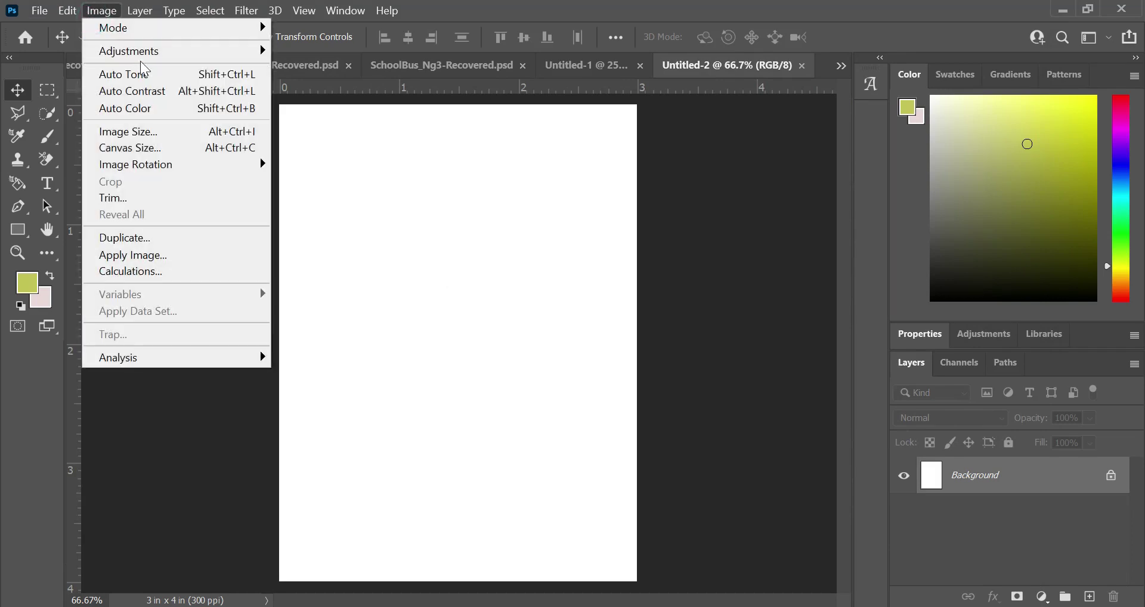
left_click(163, 130)
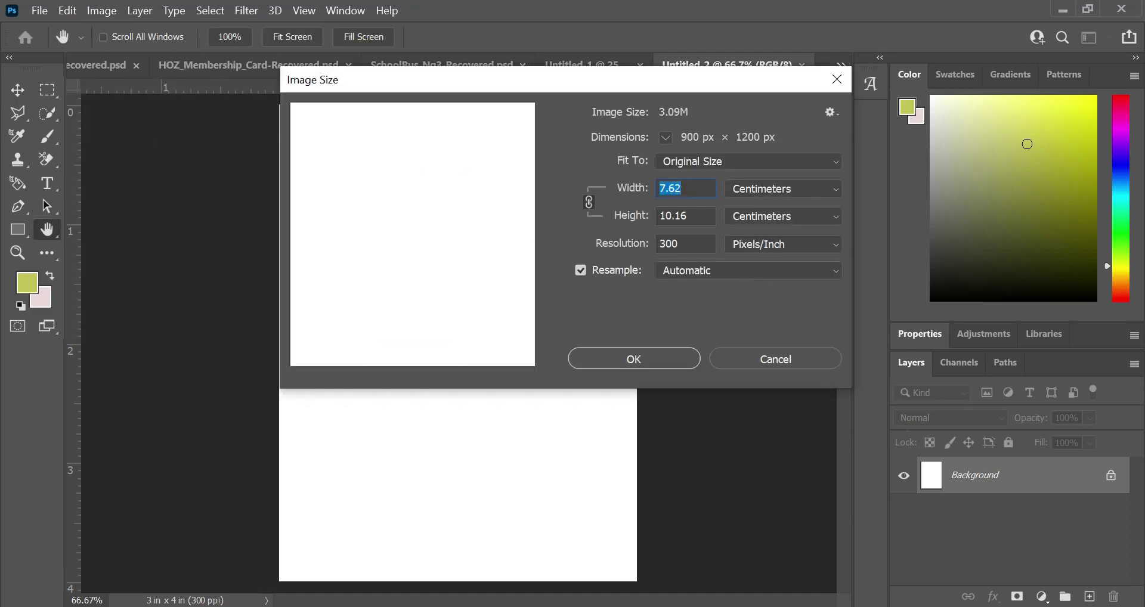
left_click(700, 244)
type("500")
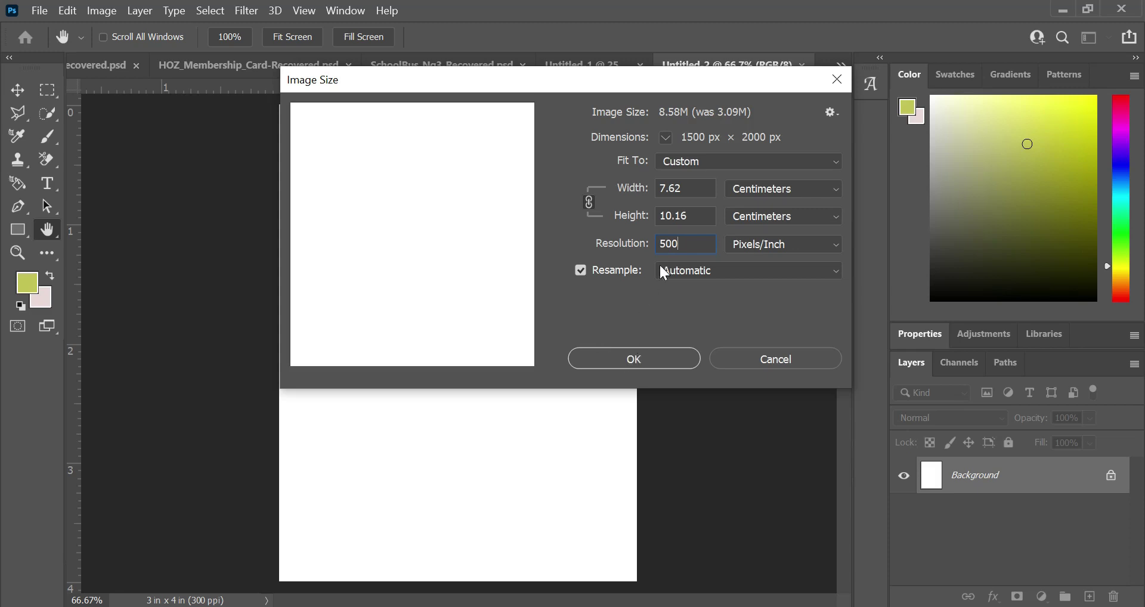
double_click(680, 244)
type("800")
left_click(605, 358)
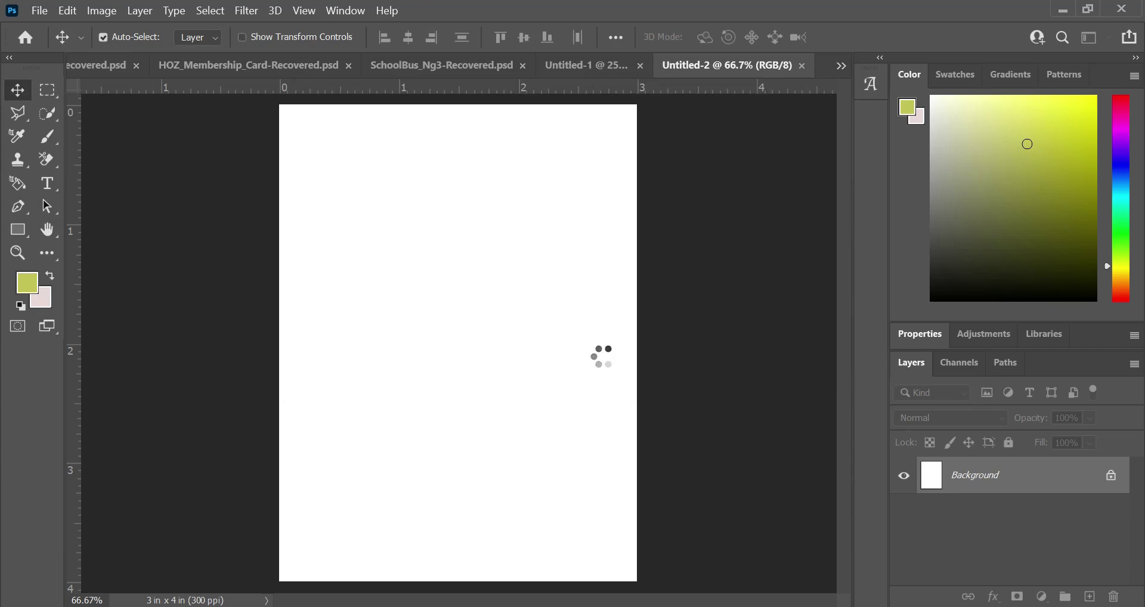
key("ctrl+0")
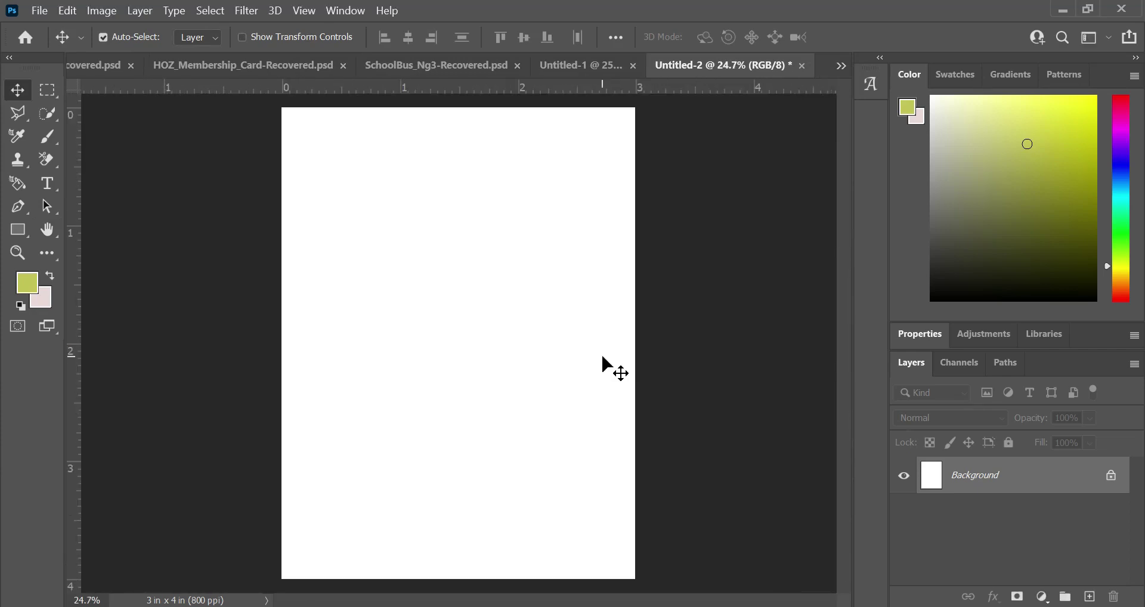
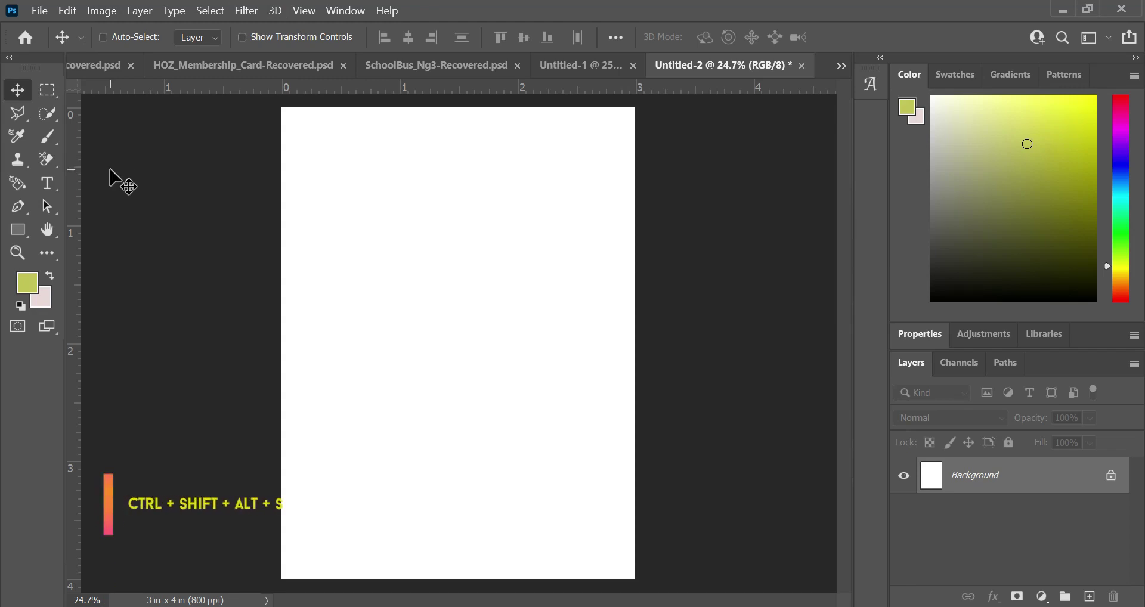
- View the Save for Web settings and its file-saving dialog, leaving both without exporting
key("ctrl+shift+alt+s")
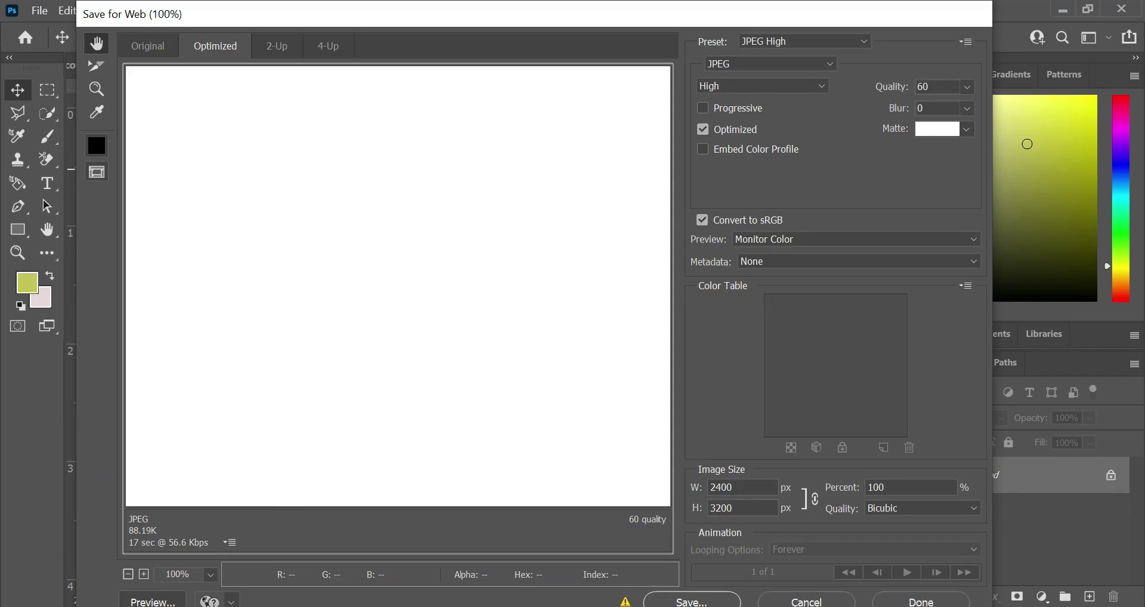
left_click(693, 601)
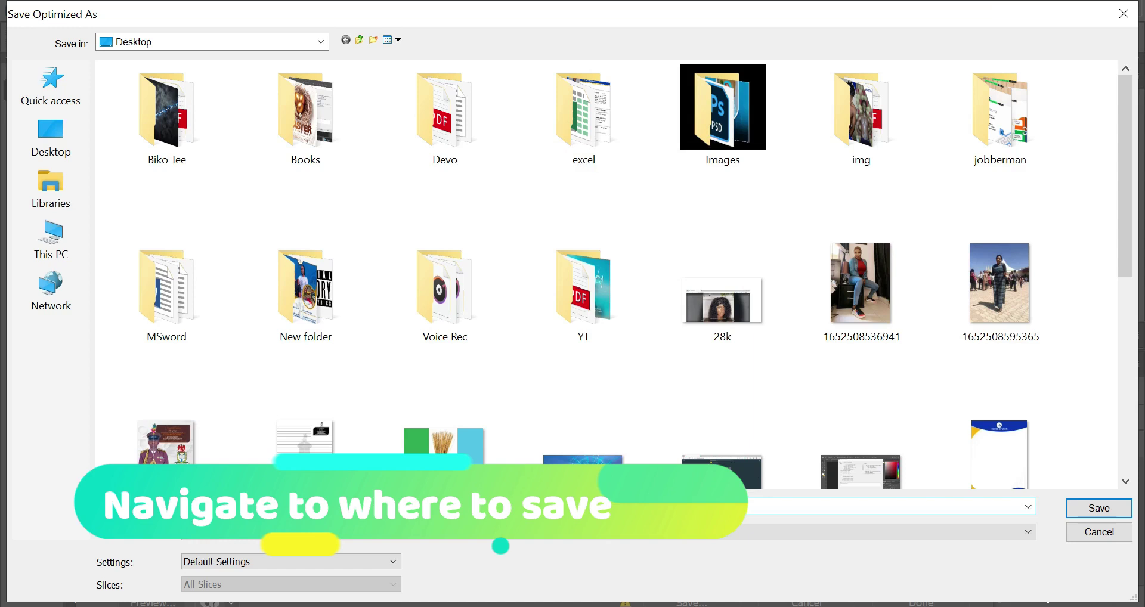
left_click(1092, 536)
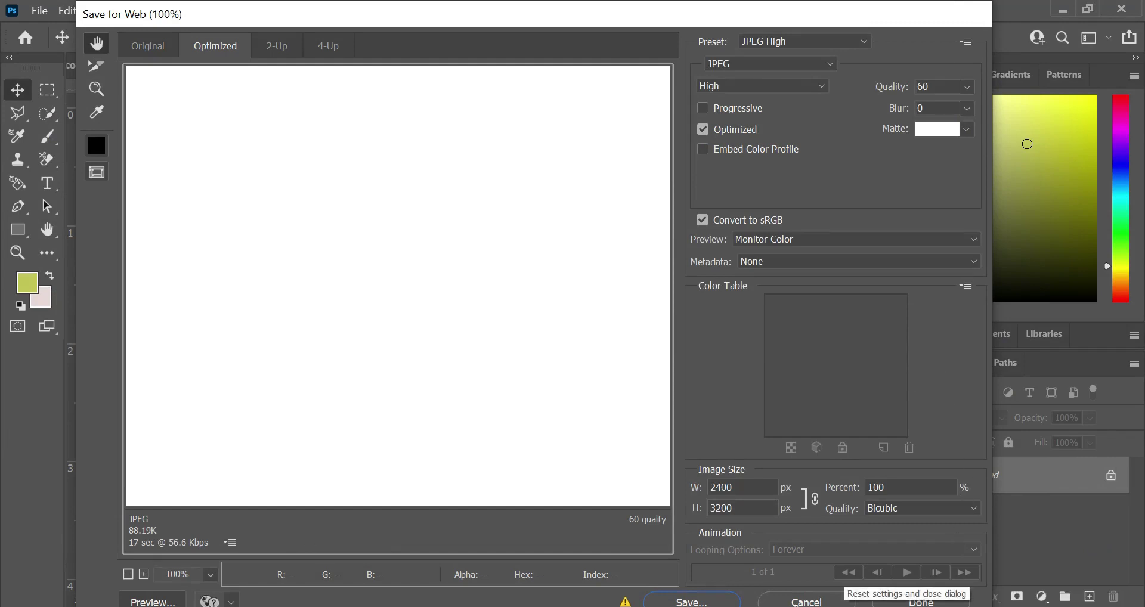
left_click(799, 603)
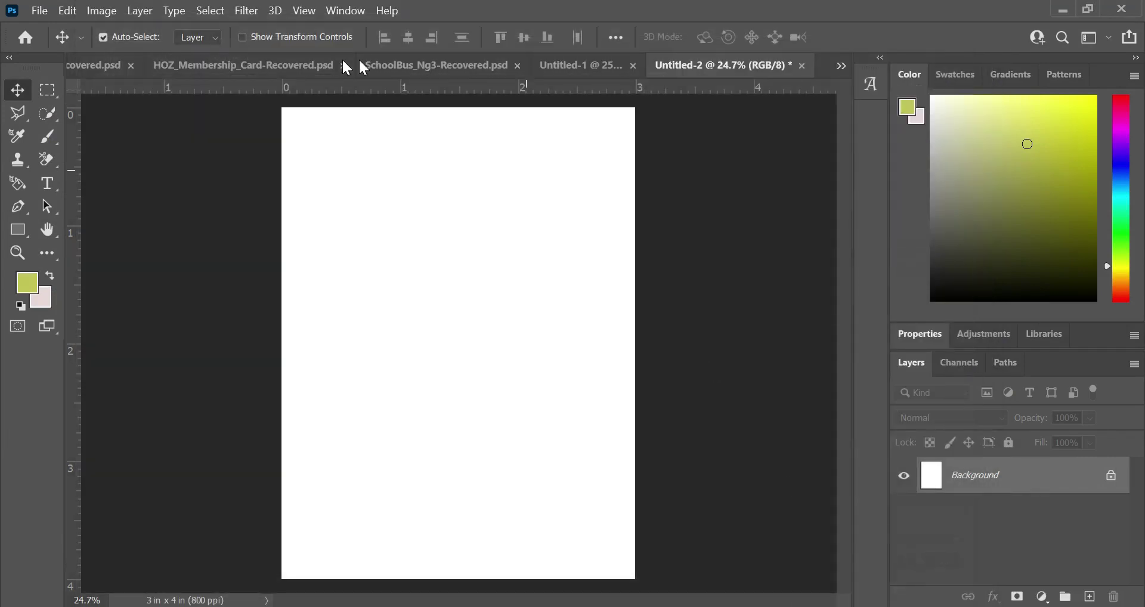
left_click(50, 14)
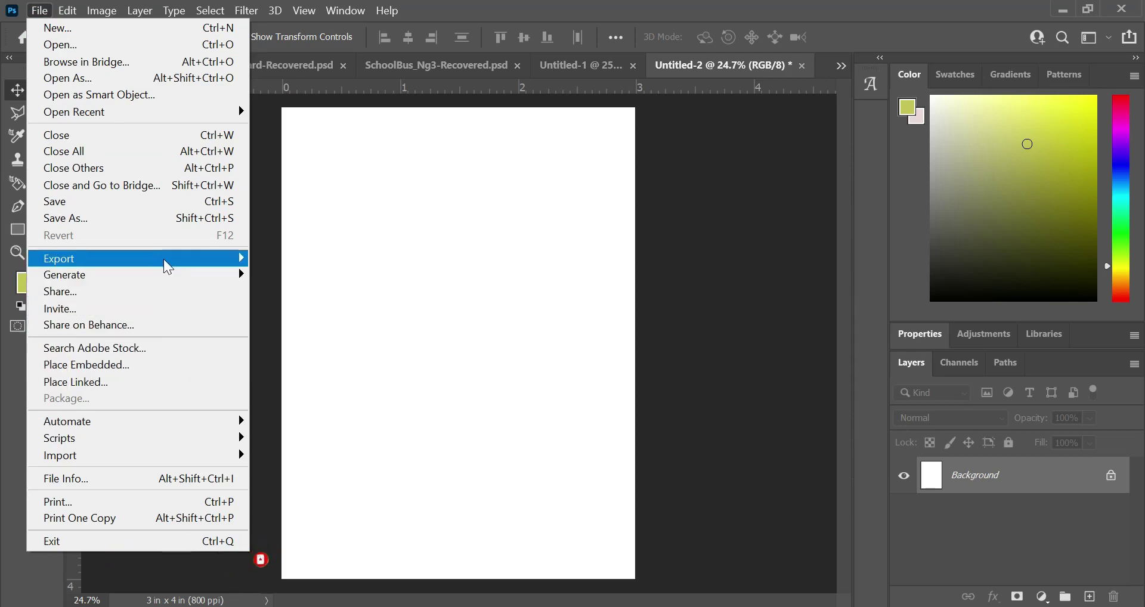
mouse_move(167, 261)
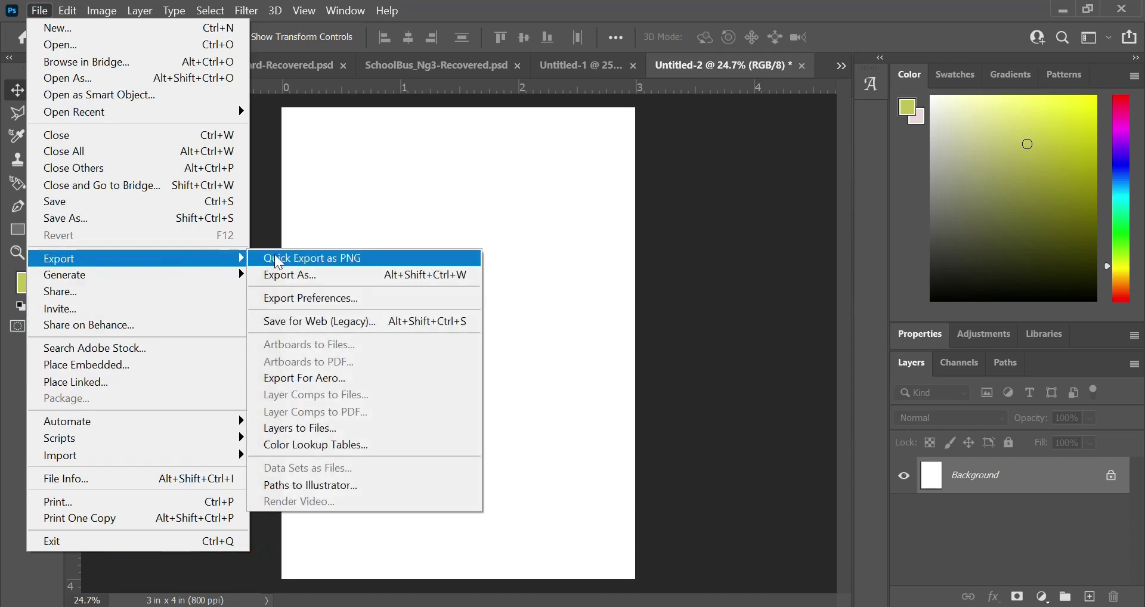
left_click(287, 279)
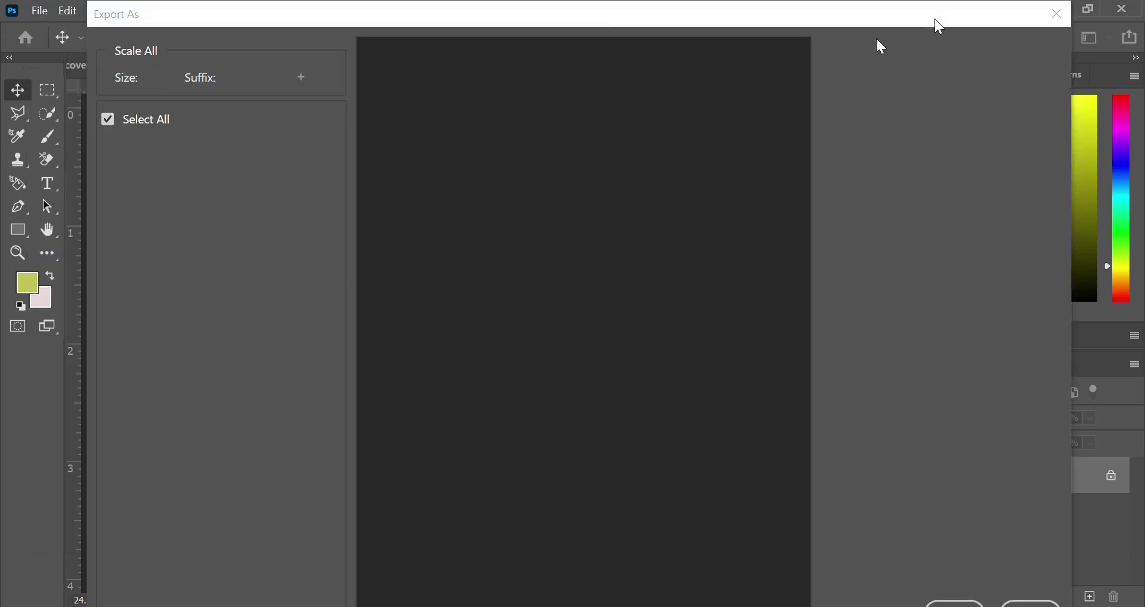
key("Escape")
- View the Save for Web (Legacy) export settings again and close them without saving
left_click(42, 11)
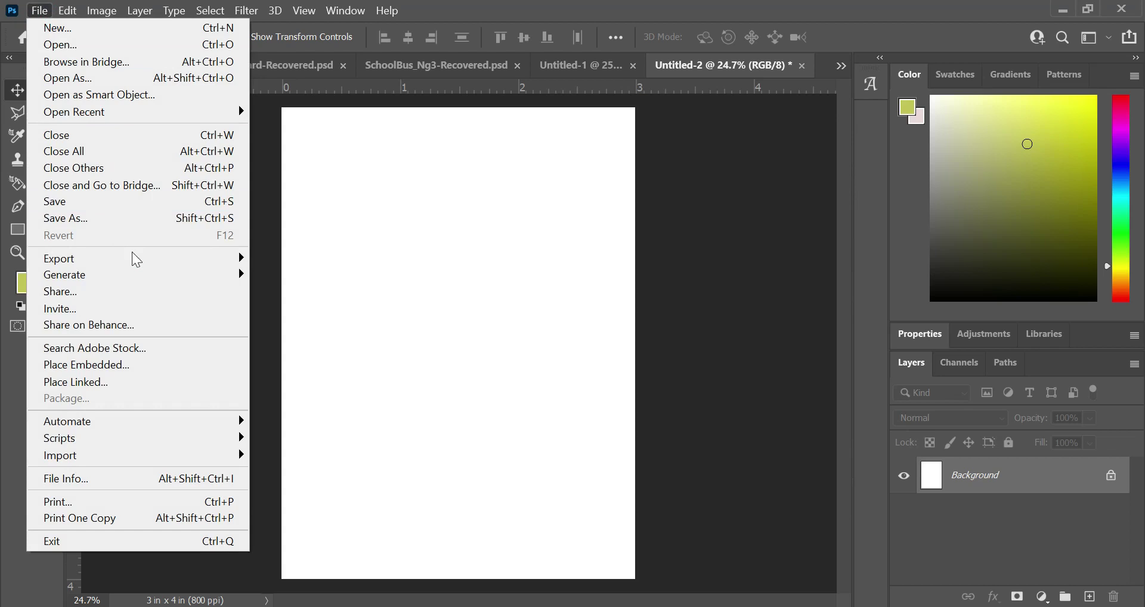
mouse_move(133, 258)
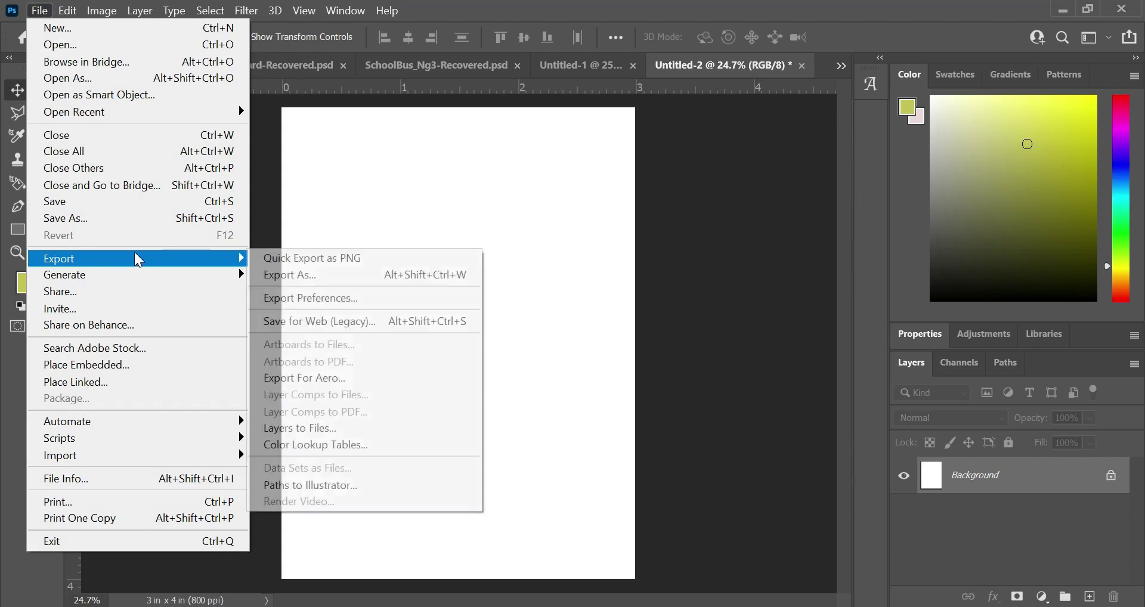
left_click(297, 326)
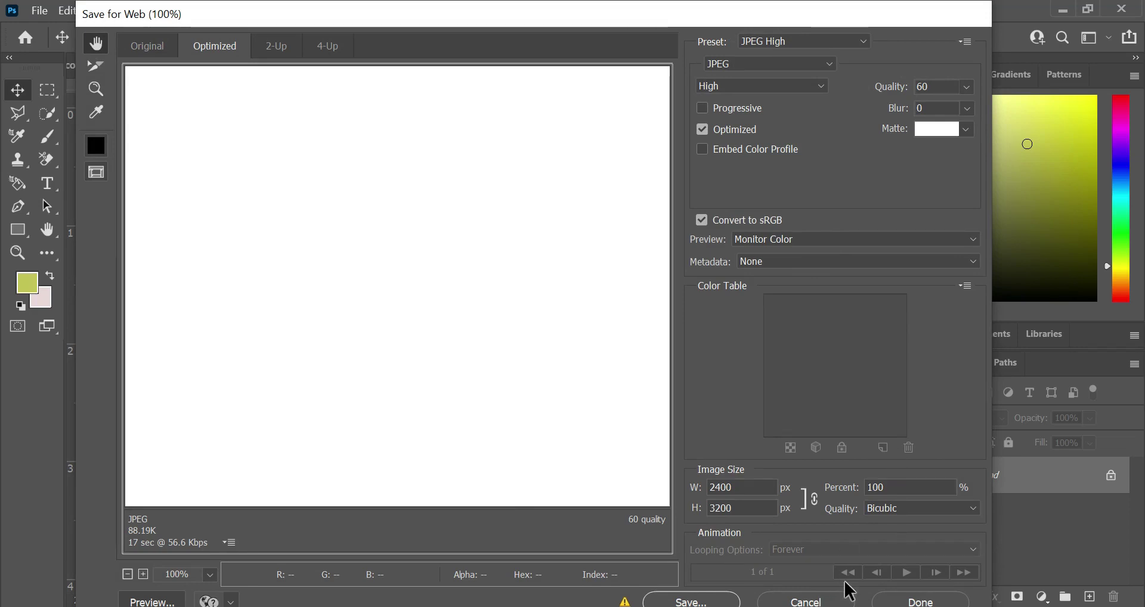
left_click(801, 602)
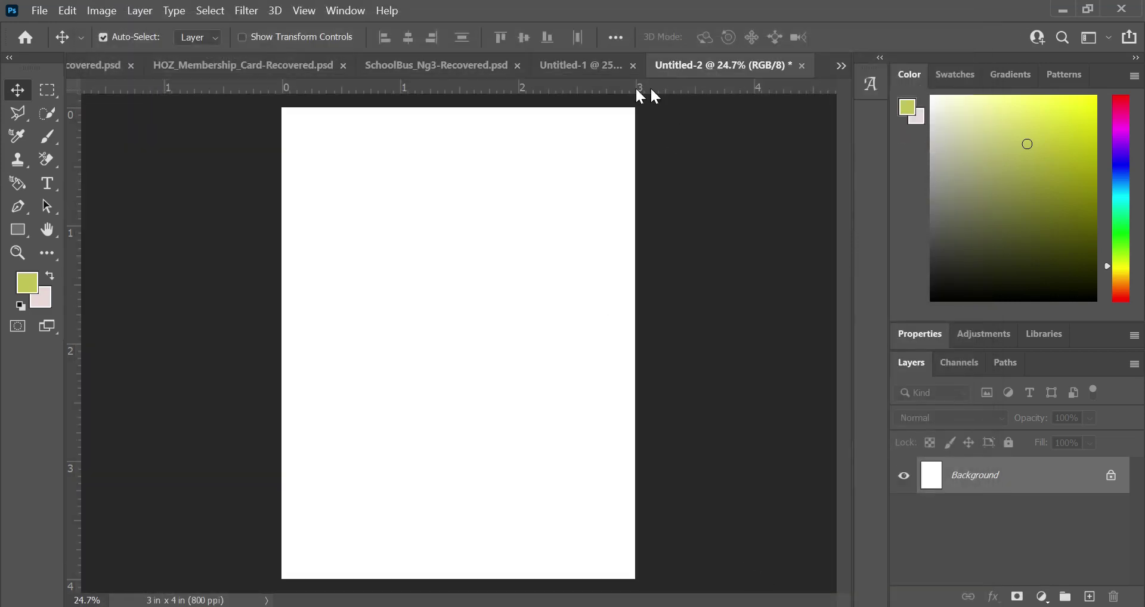
- In the Untitled-1 document, show the "1280 X 1280" text layer and the layer with its conversion to inches
left_click(595, 65)
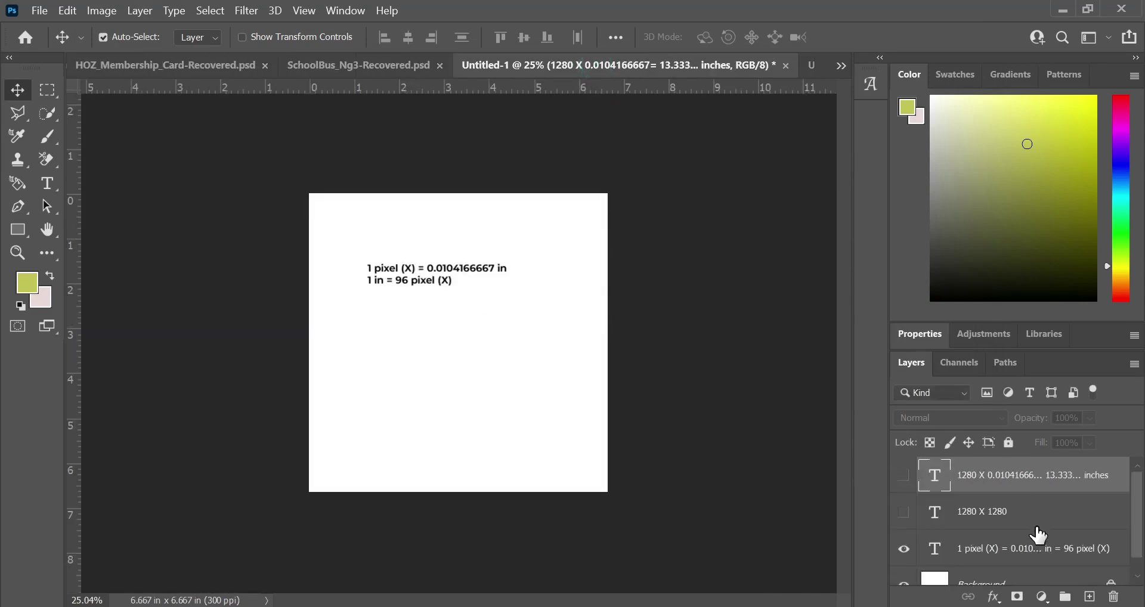
left_click(903, 514)
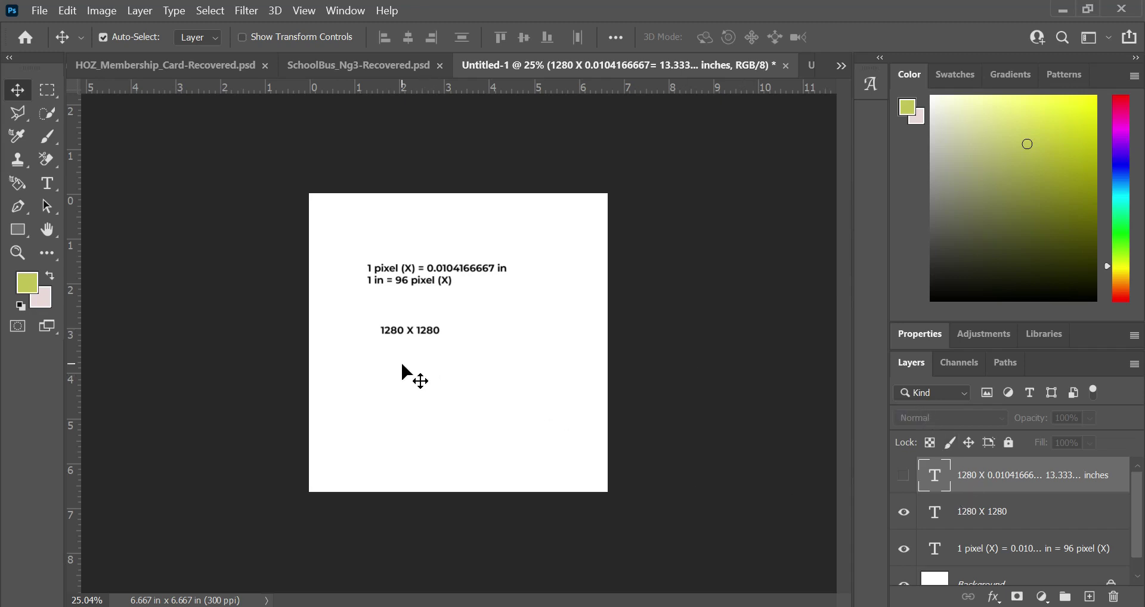
key("t")
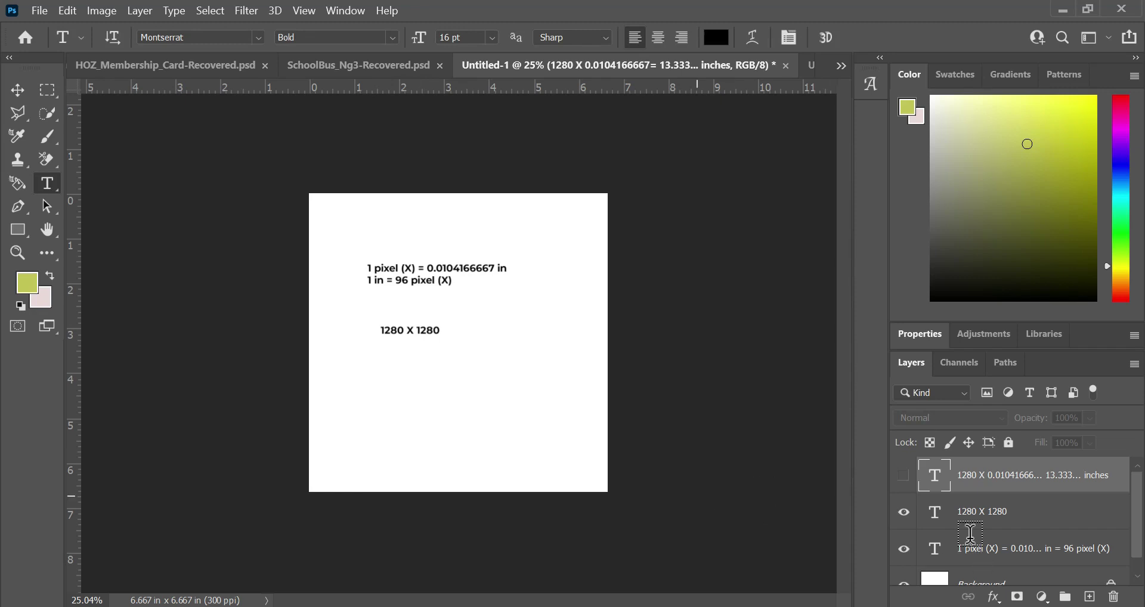
left_click(904, 475)
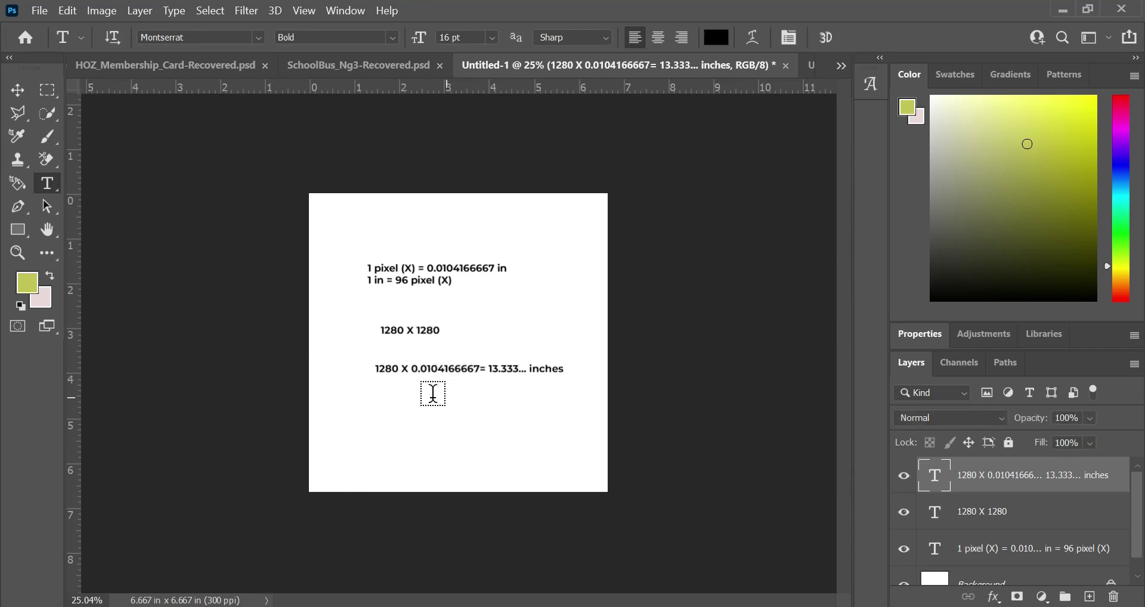
- Highlight the 13.333 result in the conversion text and leave text editing without changing it
left_click_drag(410, 368, 508, 371)
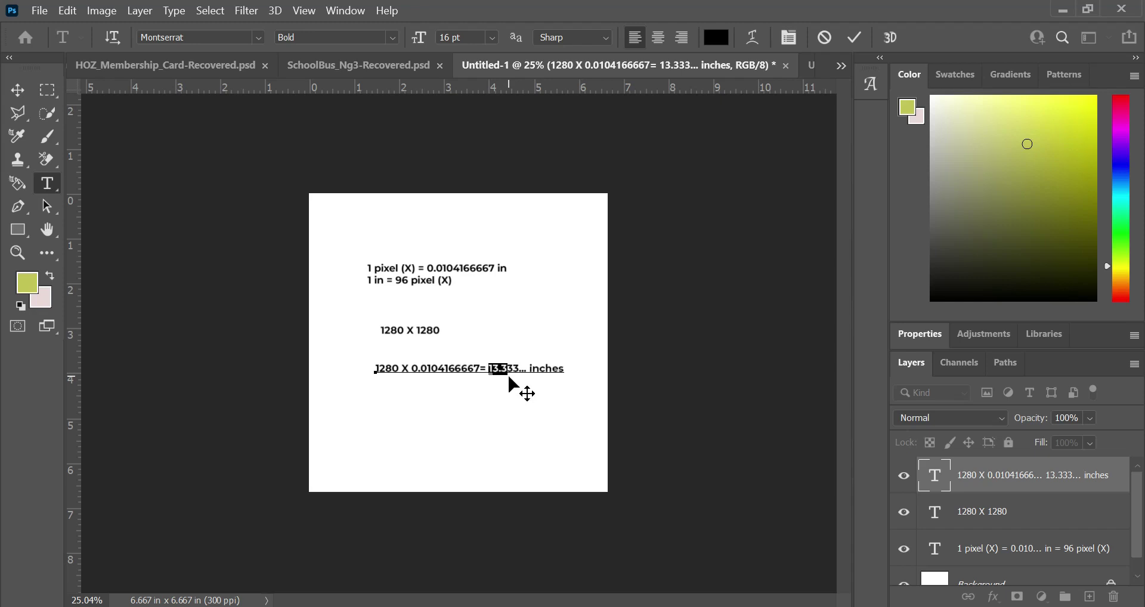
left_click(826, 38)
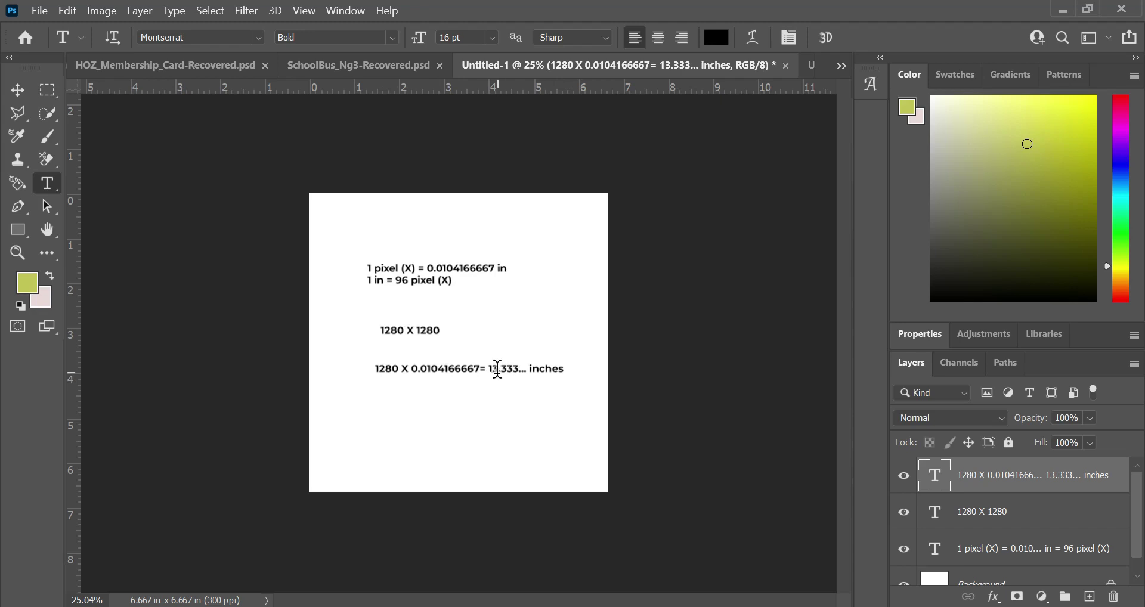
mouse_move(500, 370)
left_mouse_down()
mouse_move(516, 382)
mouse_move(500, 378)
left_mouse_up()
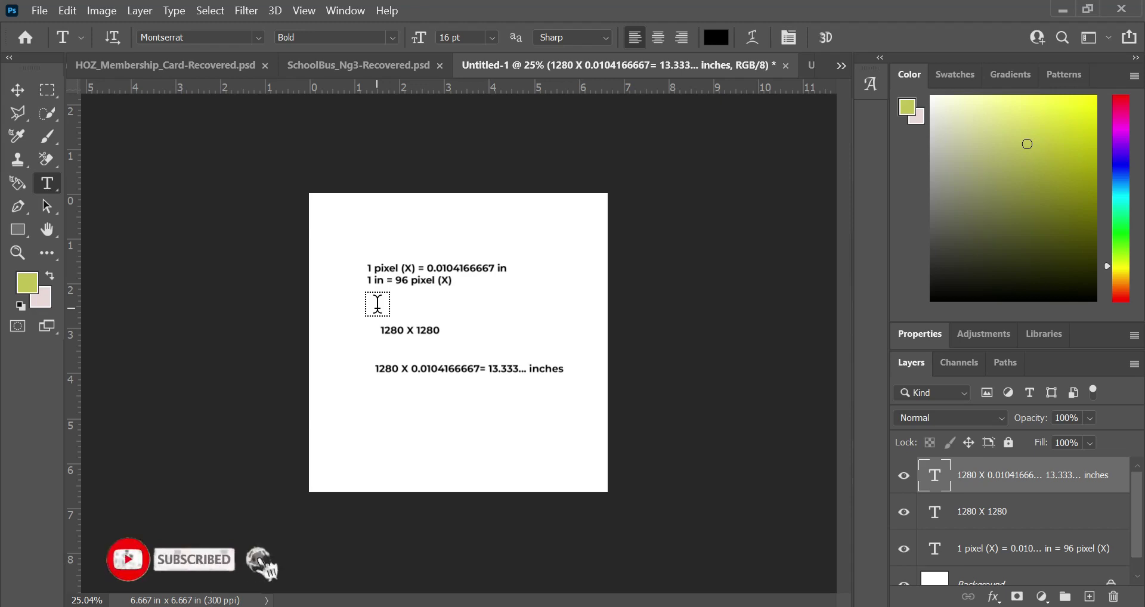
left_click(809, 65)
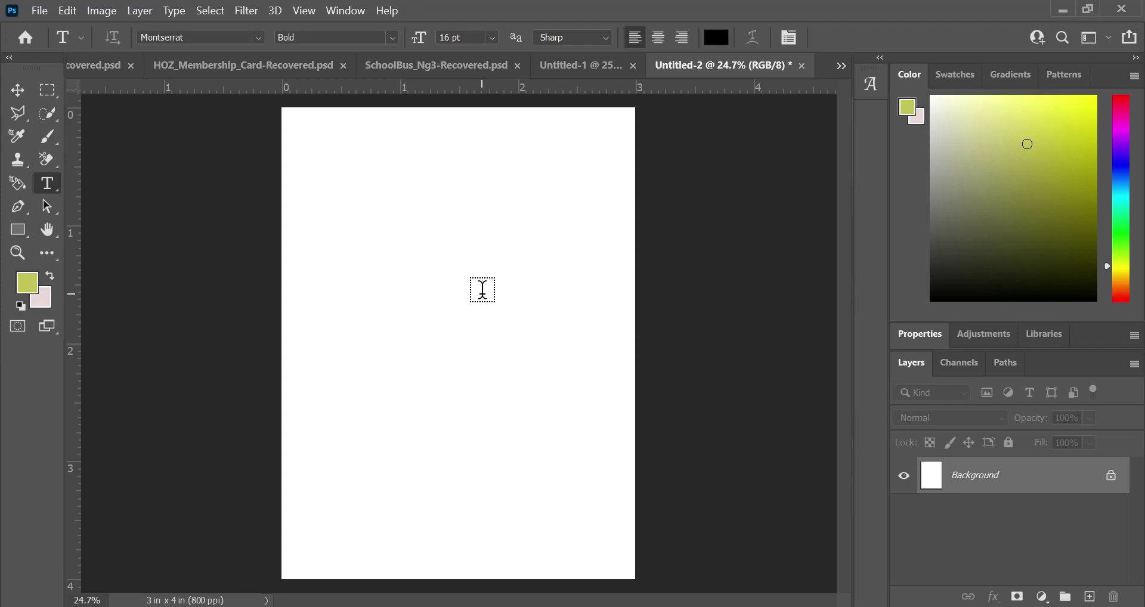
left_click(579, 67)
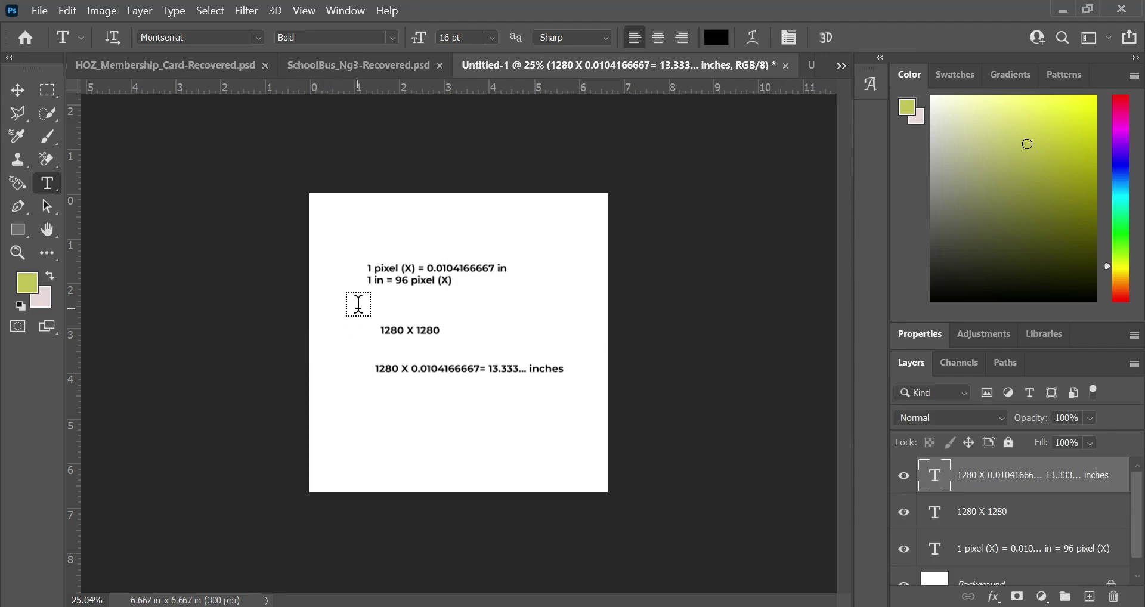
scroll(357, 304, "up", 3)
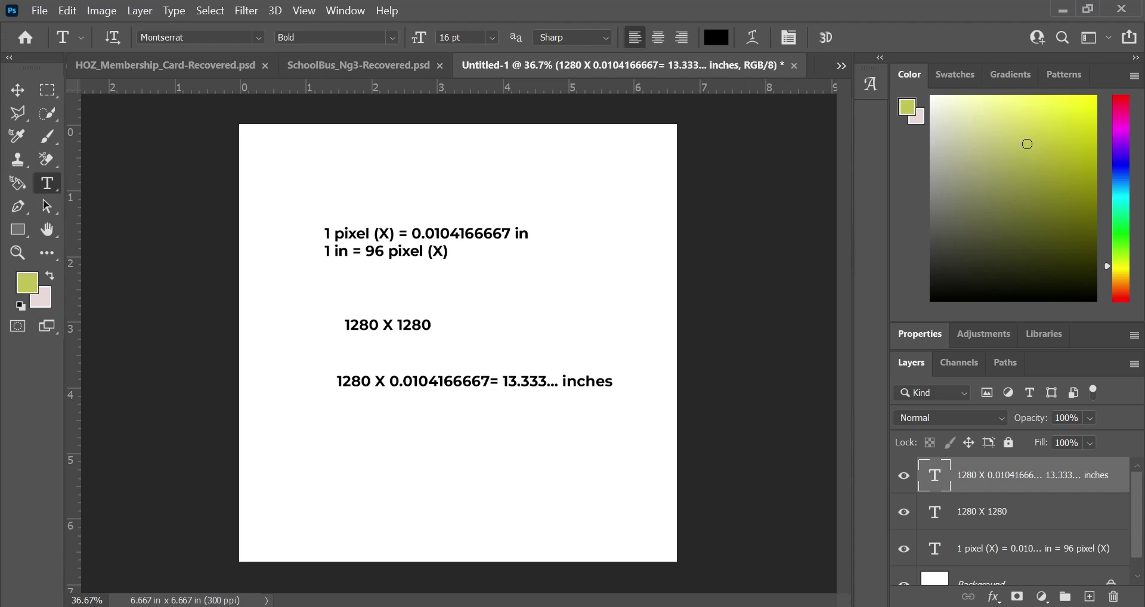
left_click(887, 602)
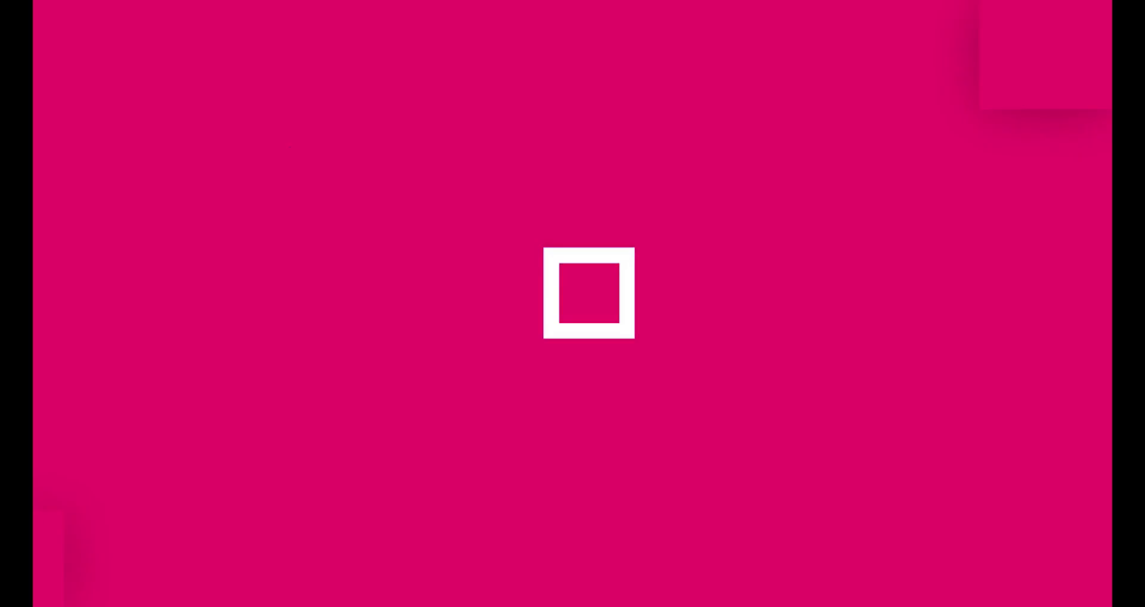